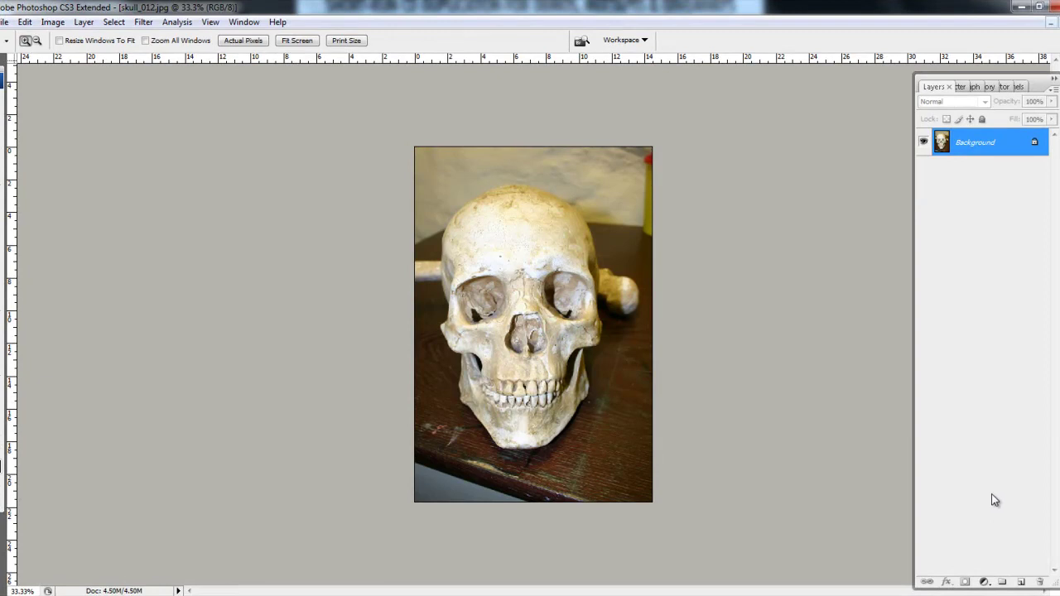
Zoom the skull photo from 33.3% to 50% with the Zoom tool
{"action": "left_click", "coordinate": [610, 311]}
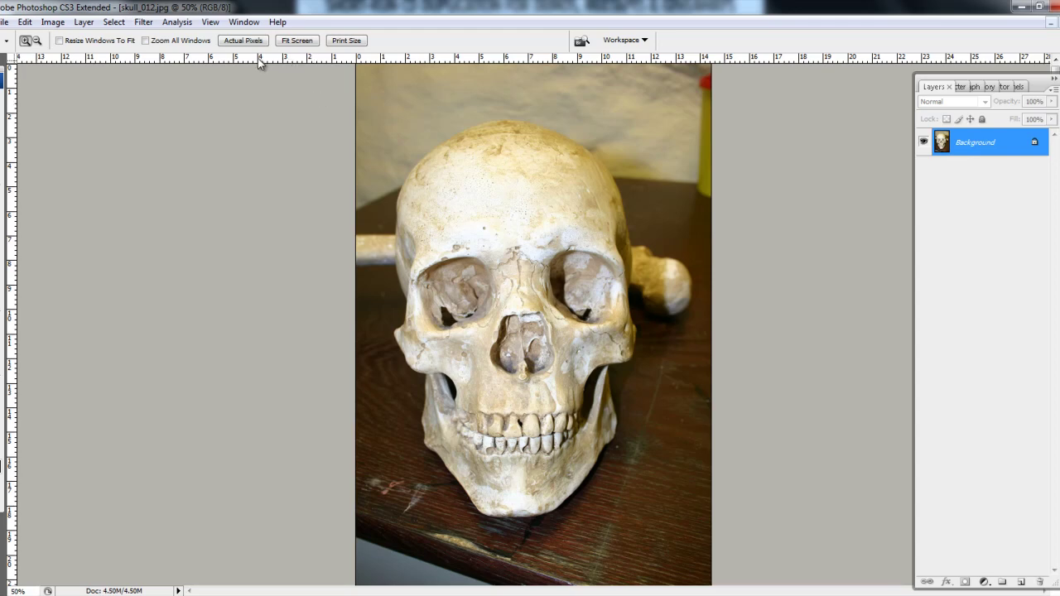
Apply Image > Adjustments > Levels to the photo, setting midtone gamma to 0.73 and white point 255
{"action": "left_click", "coordinate": [55, 22]}
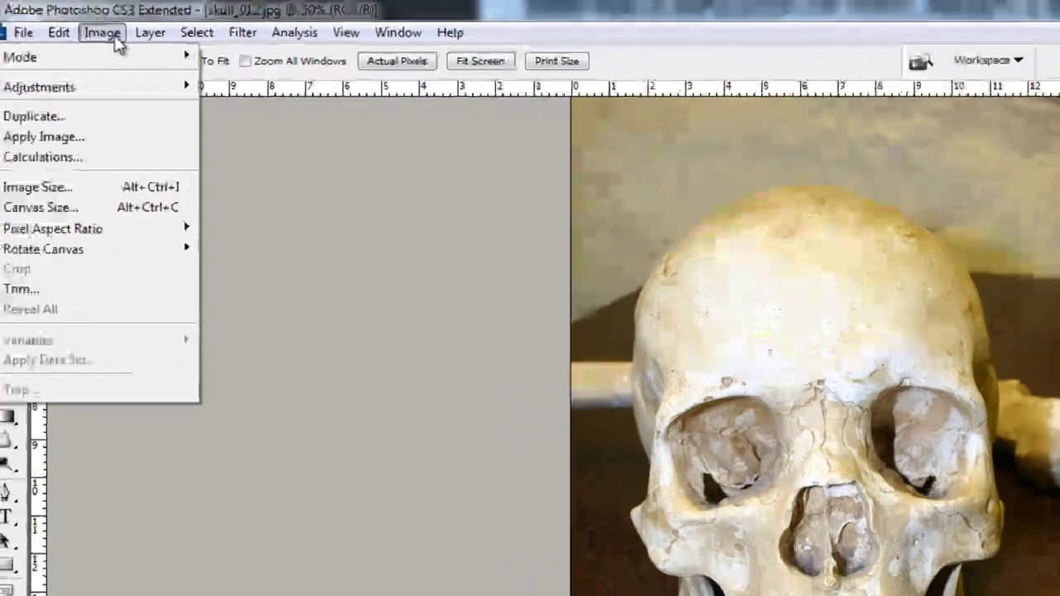
{"action": "mouse_move", "coordinate": [143, 92]}
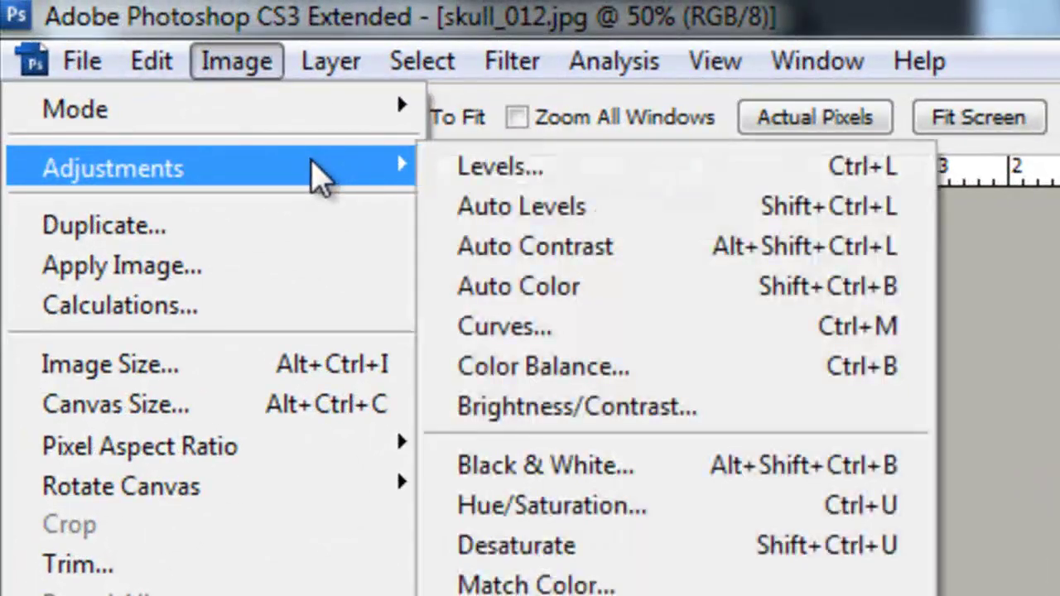
{"action": "left_click", "coordinate": [453, 174]}
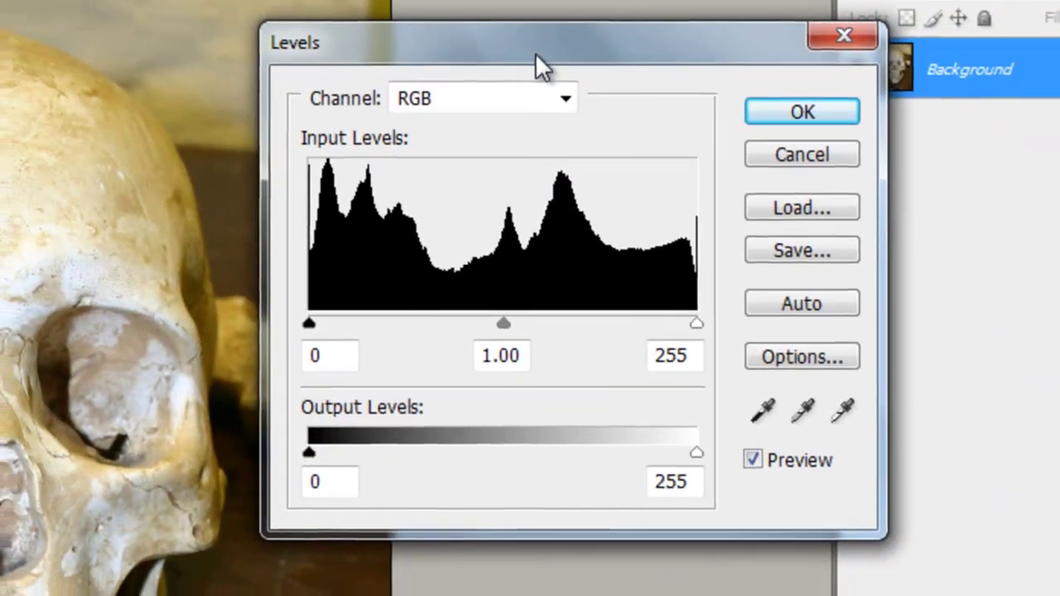
{"action": "left_click_drag", "start_coordinate": [535, 52], "coordinate": [465, 70]}
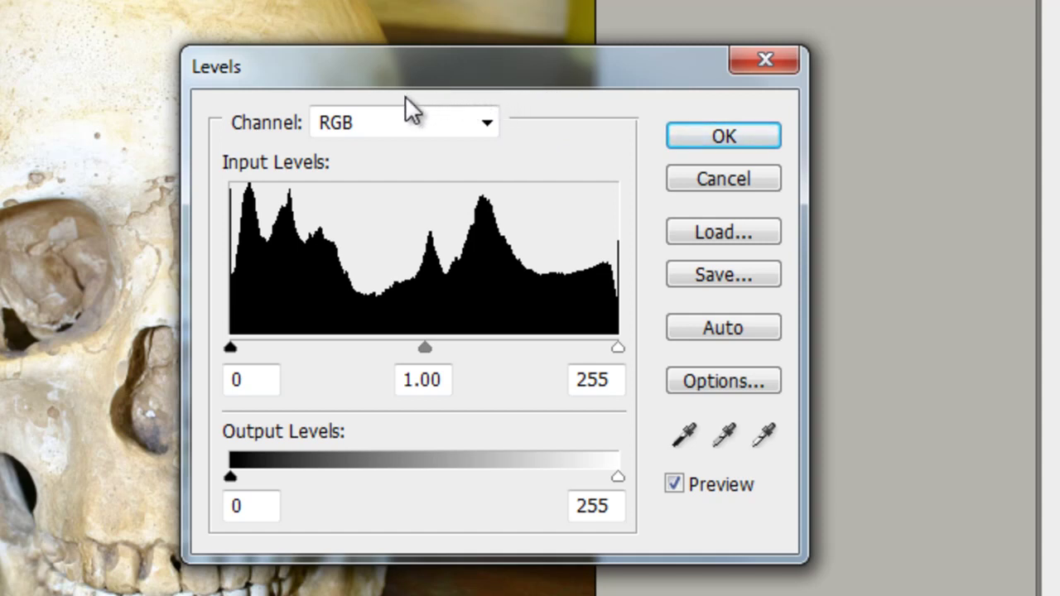
{"action": "left_click", "coordinate": [244, 383]}
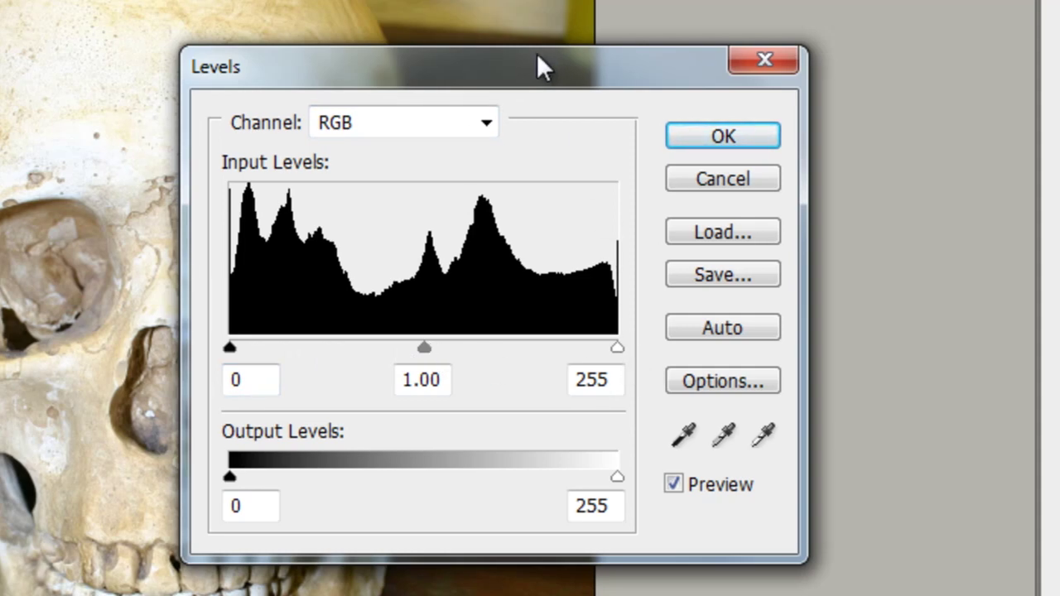
{"action": "left_click_drag", "start_coordinate": [539, 66], "coordinate": [828, 75]}
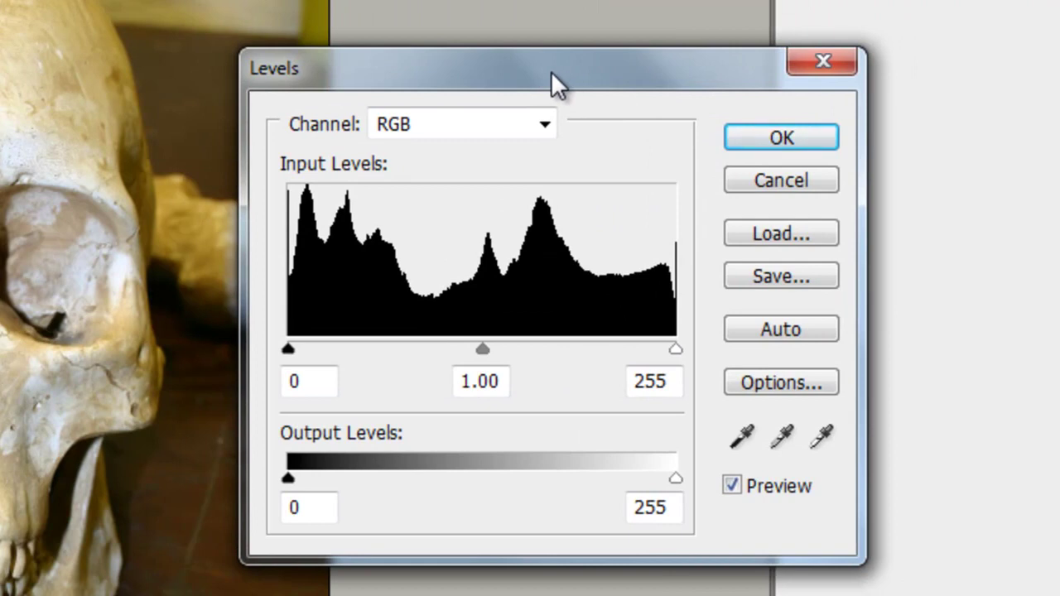
{"action": "left_click_drag", "start_coordinate": [551, 71], "coordinate": [587, 67]}
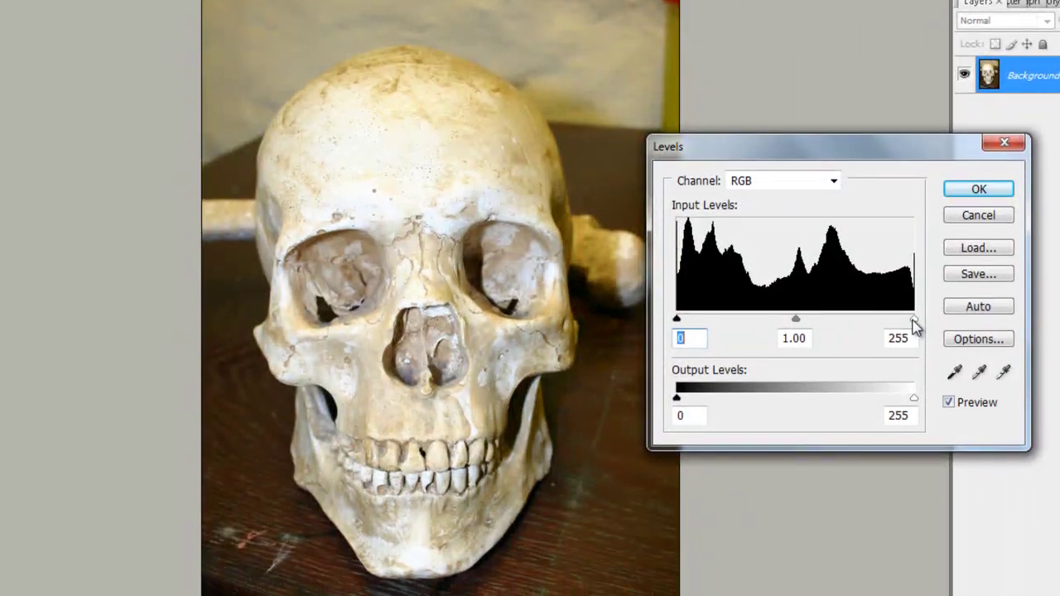
{"action": "left_click_drag", "start_coordinate": [914, 341], "coordinate": [884, 342]}
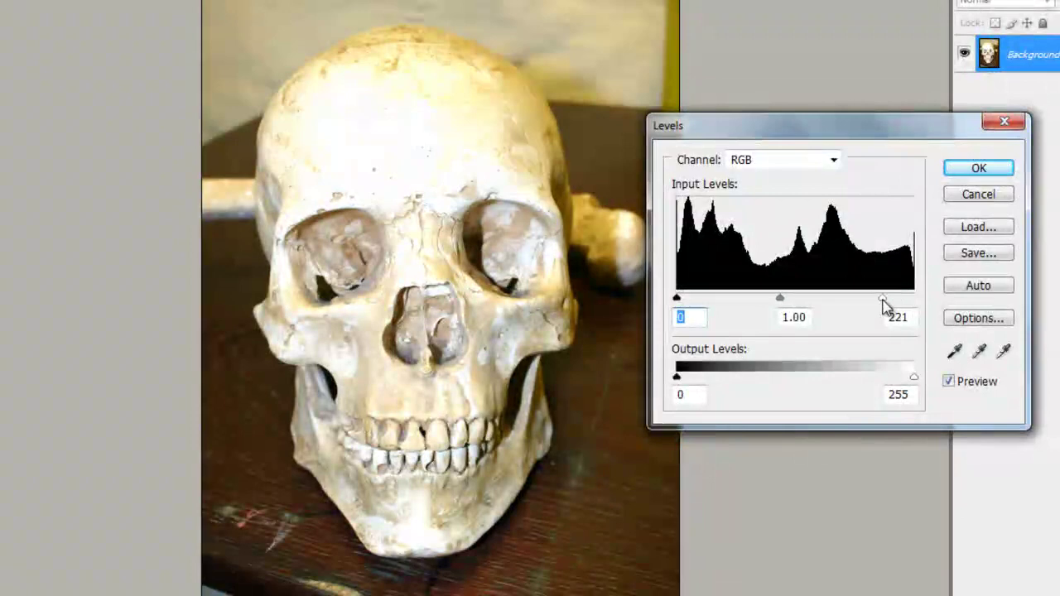
{"action": "left_click_drag", "start_coordinate": [884, 305], "coordinate": [919, 305]}
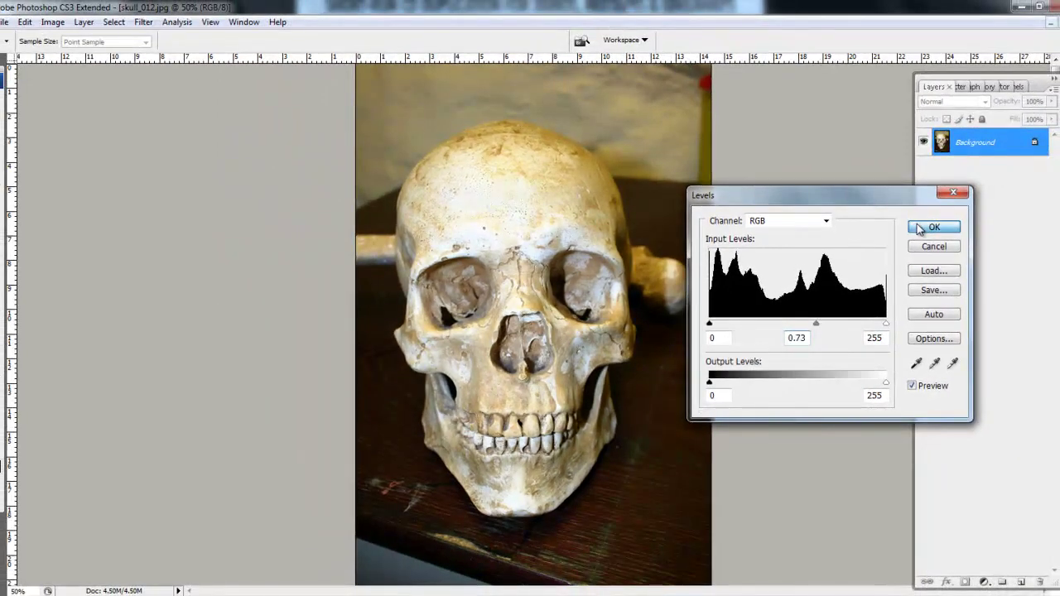
{"action": "left_click", "coordinate": [919, 228]}
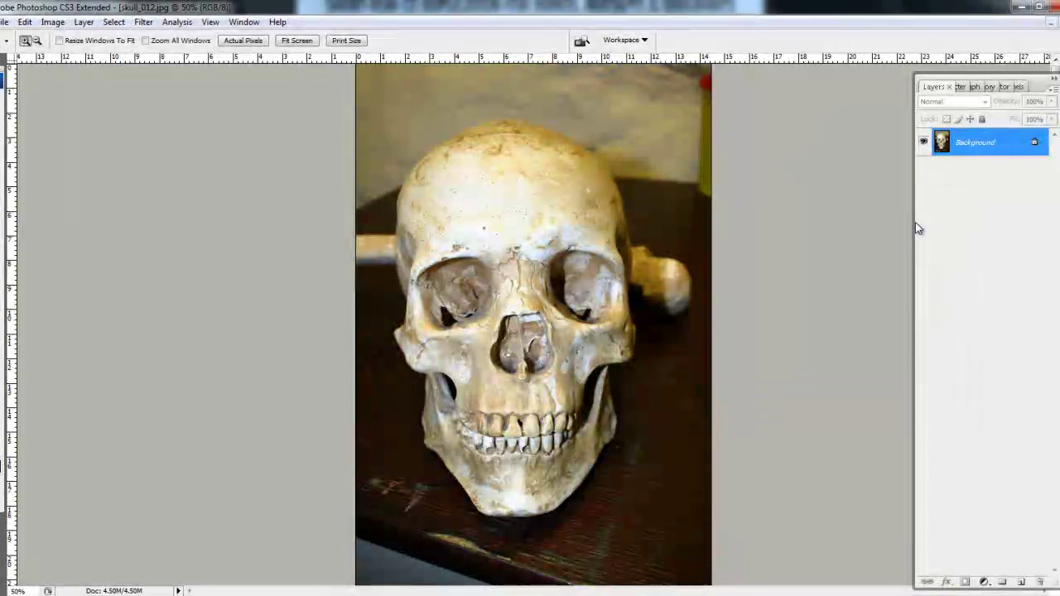
{"action": "key", "text": "ctrl+shift+l"}
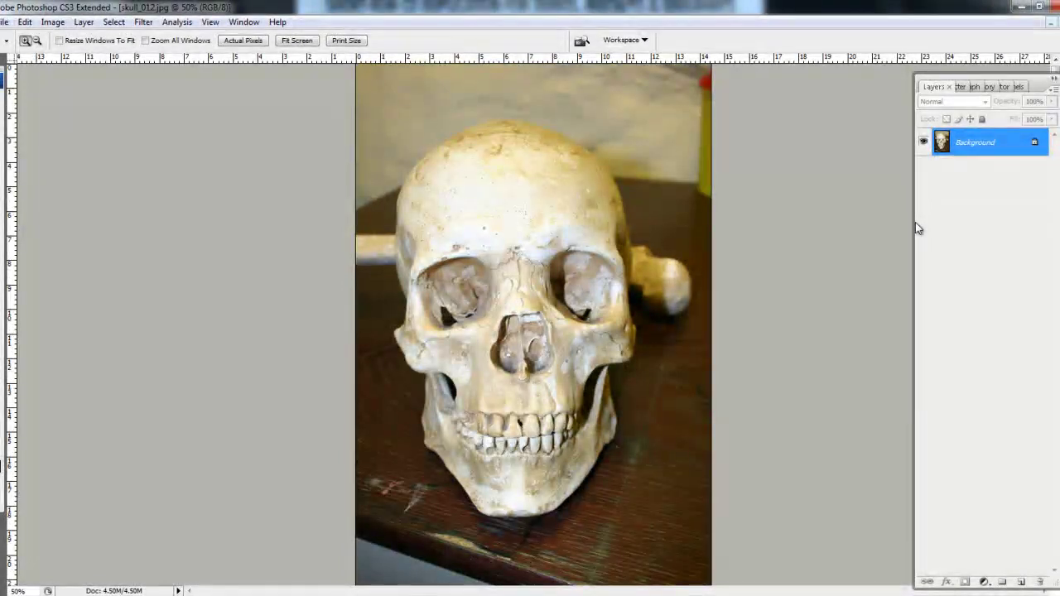
{"action": "left_click", "coordinate": [25, 21]}
{"action": "left_click", "coordinate": [31, 36]}
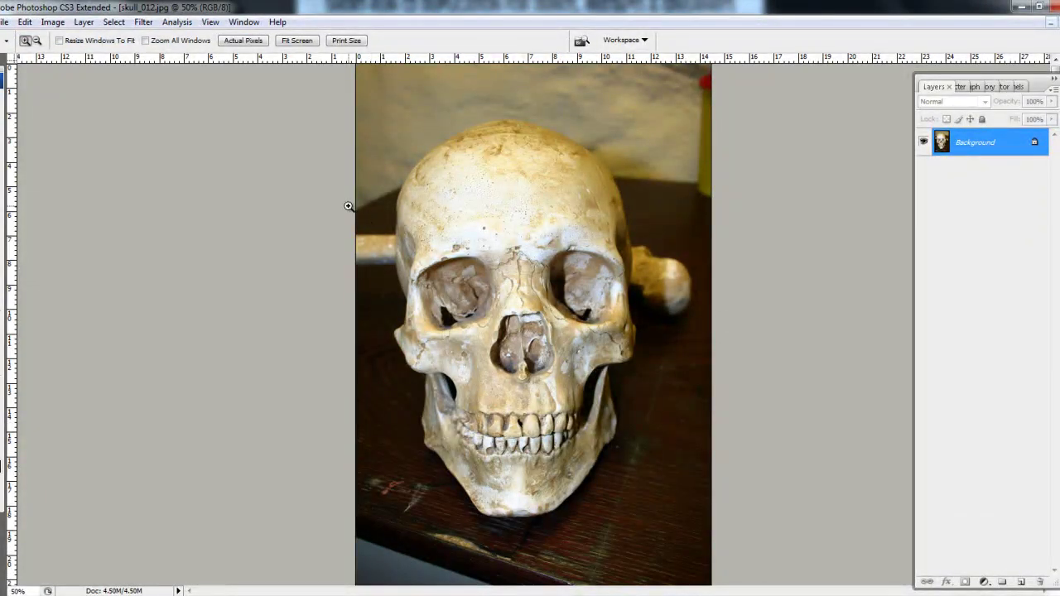
{"action": "key", "text": "ctrl+z"}
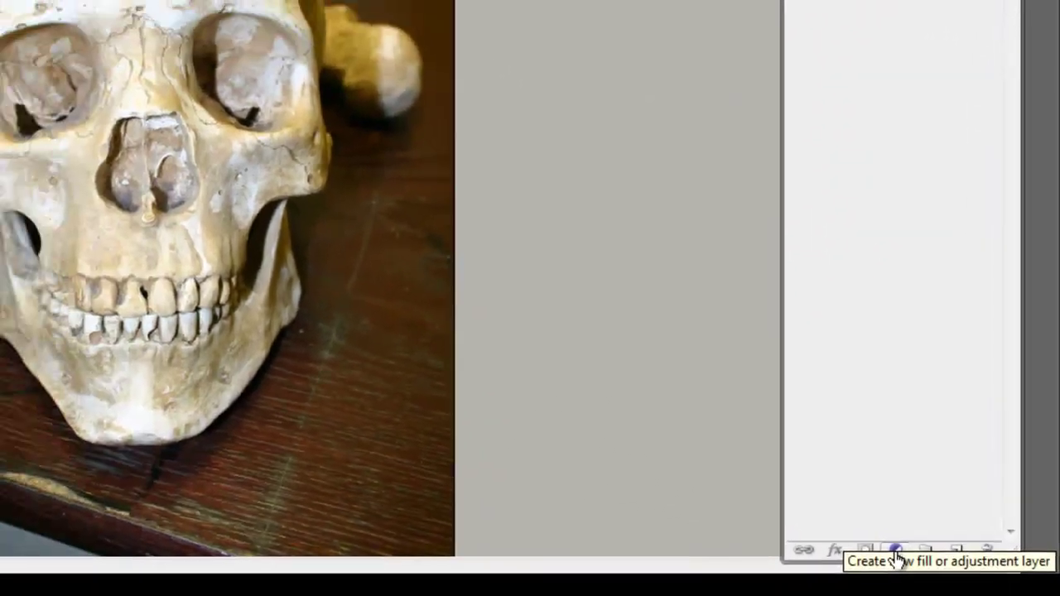
Add a new Levels adjustment layer from the Layers panel's adjustment menu
{"action": "left_click", "coordinate": [834, 534]}
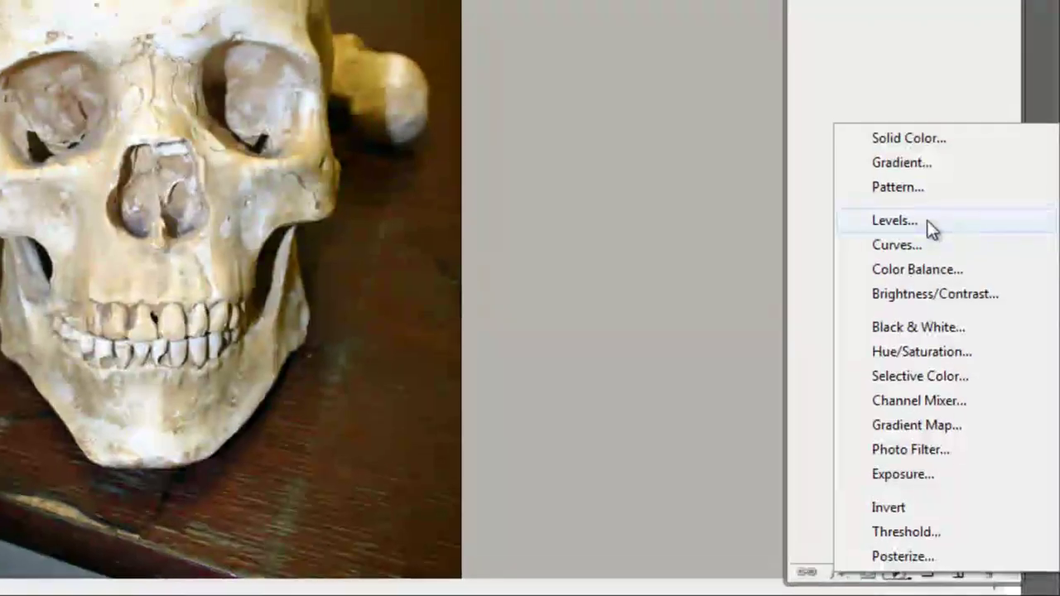
{"action": "left_click", "coordinate": [934, 214]}
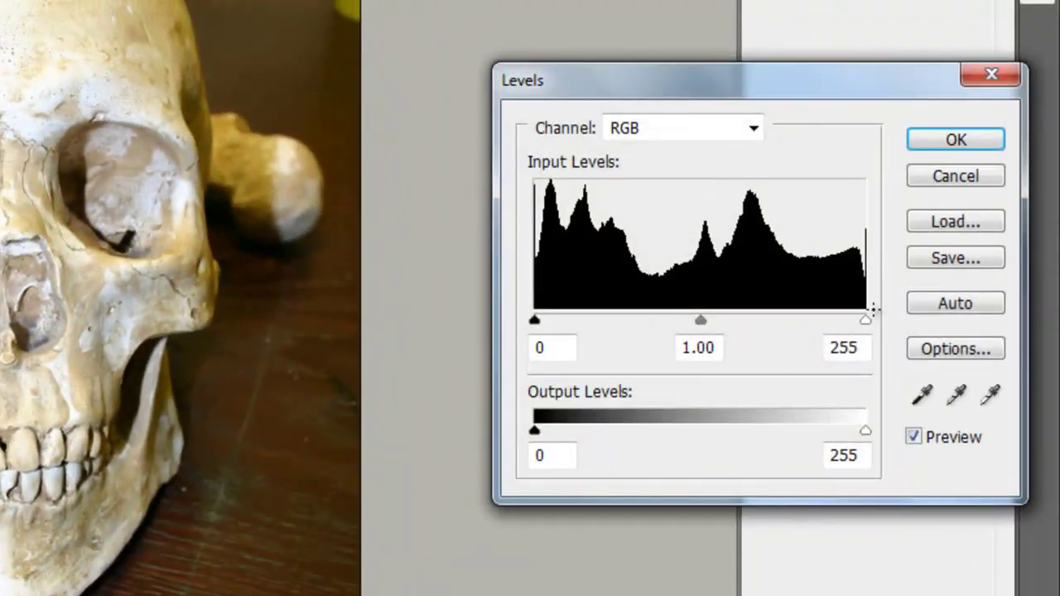
{"action": "left_click_drag", "start_coordinate": [632, 75], "coordinate": [412, 0]}
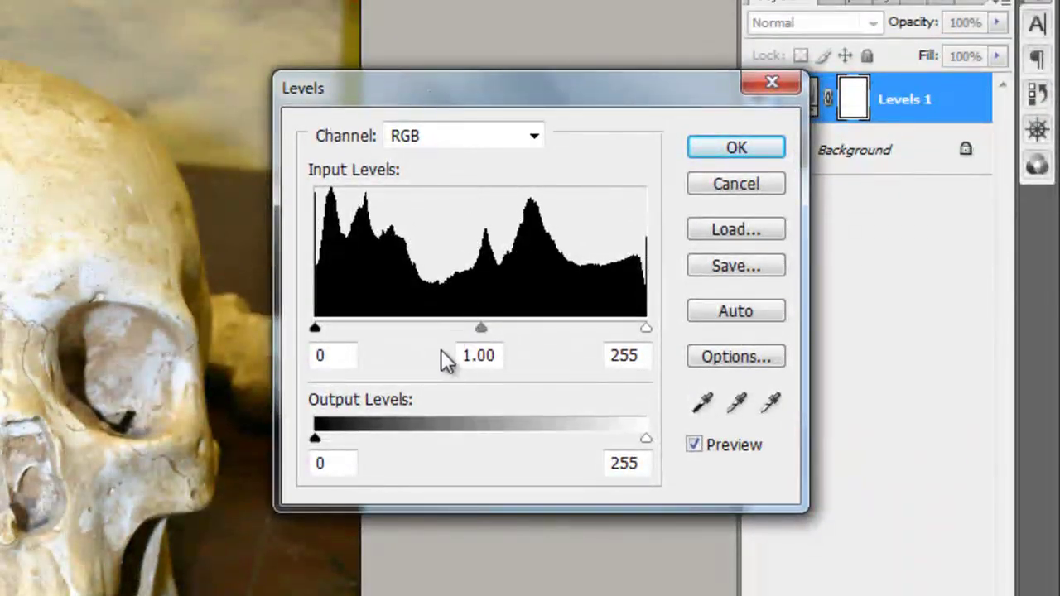
Set the Levels black input to 26 and midtone to 0.94, then apply
{"action": "left_click_drag", "start_coordinate": [315, 329], "coordinate": [340, 323]}
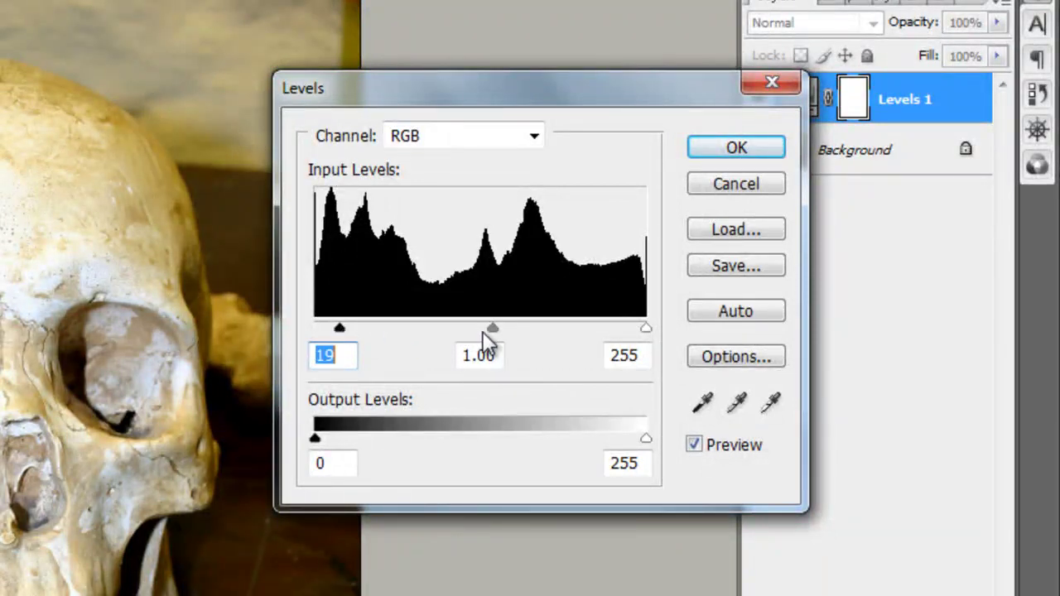
{"action": "left_click_drag", "start_coordinate": [492, 328], "coordinate": [481, 329]}
{"action": "left_click_drag", "start_coordinate": [495, 329], "coordinate": [488, 330]}
{"action": "left_click_drag", "start_coordinate": [491, 330], "coordinate": [522, 330]}
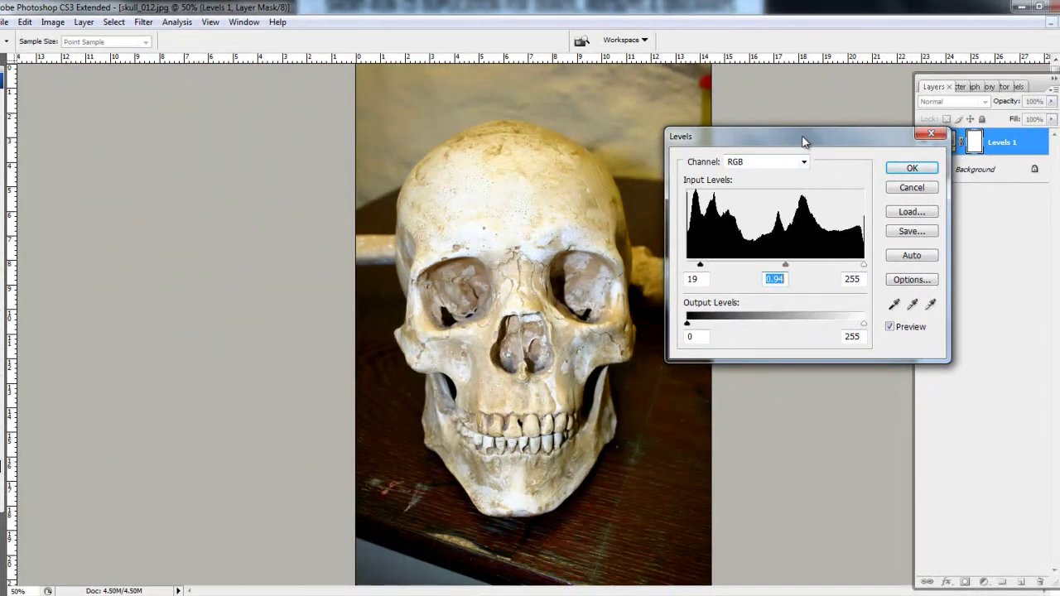
{"action": "mouse_move", "coordinate": [803, 141]}
{"action": "left_mouse_down"}
{"action": "mouse_move", "coordinate": [804, 121]}
{"action": "mouse_move", "coordinate": [798, 148]}
{"action": "left_mouse_up"}
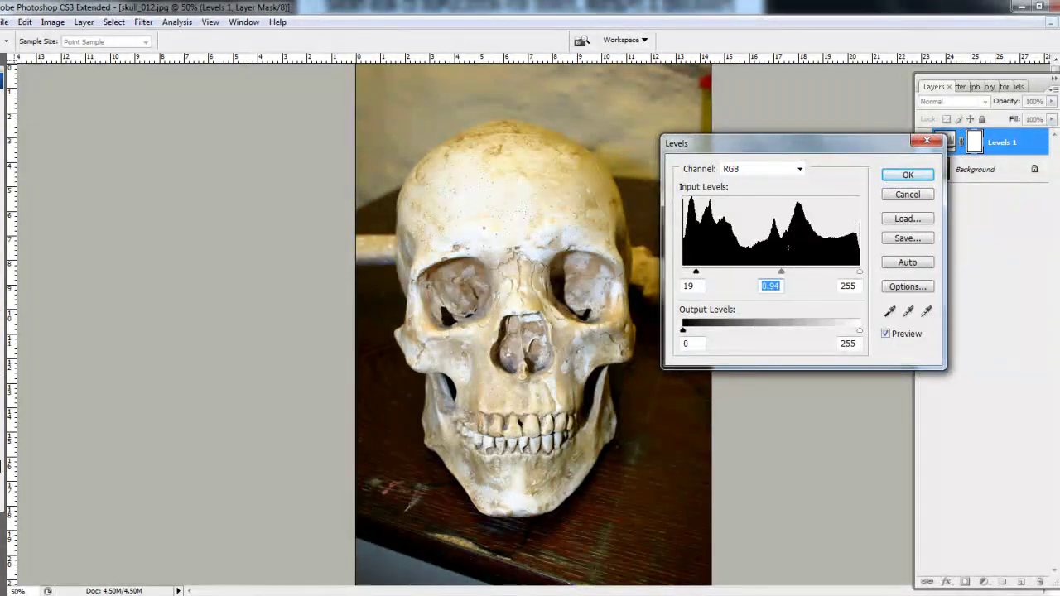
{"action": "left_click", "coordinate": [701, 275]}
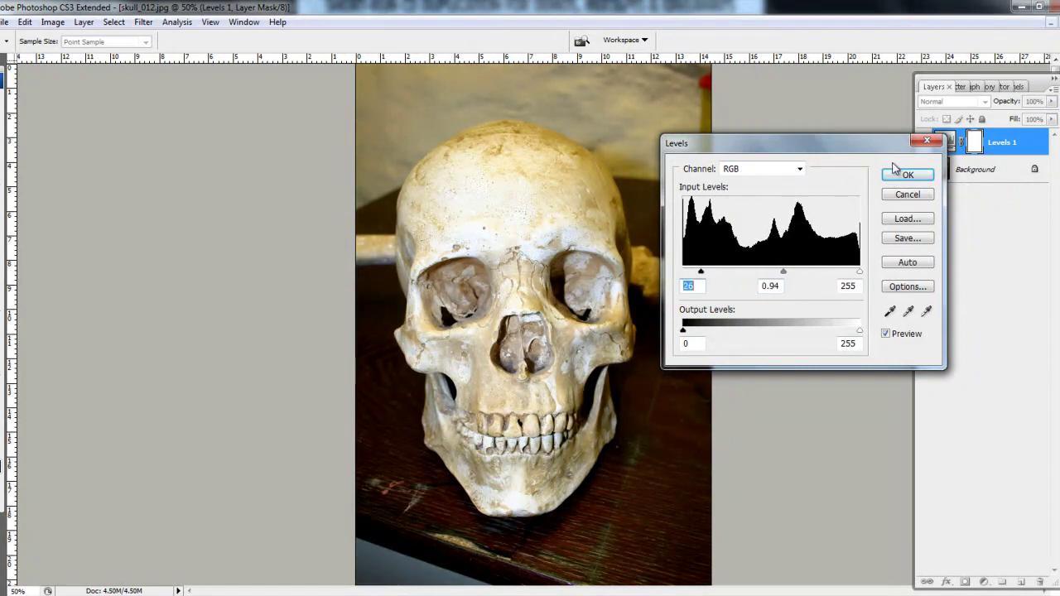
{"action": "left_click", "coordinate": [905, 175]}
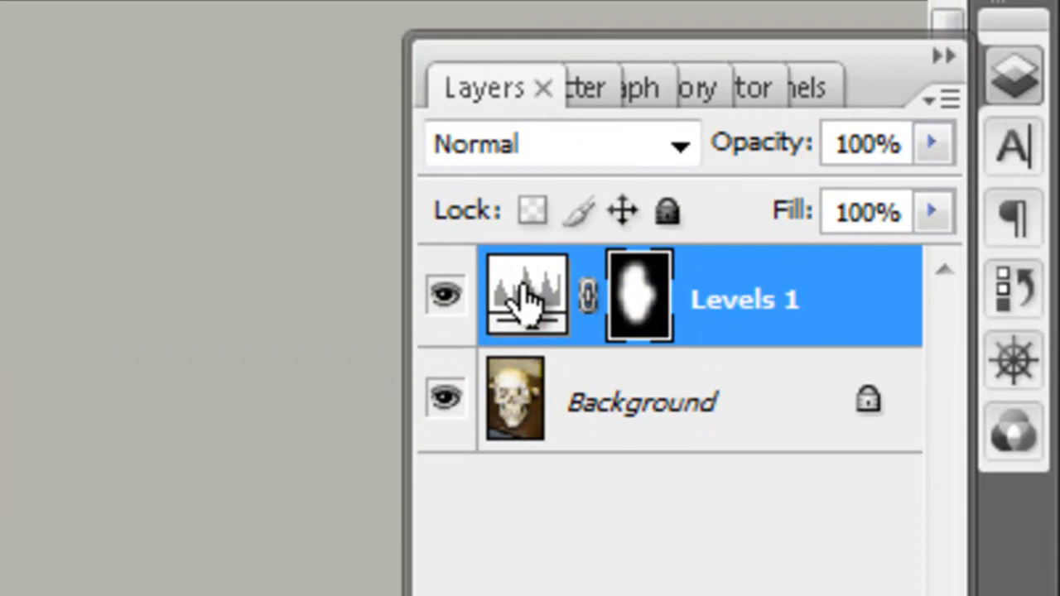
Raise the Levels 1 black input to 143, apply it, and shrink the brush to 150
{"action": "double_click", "coordinate": [523, 302]}
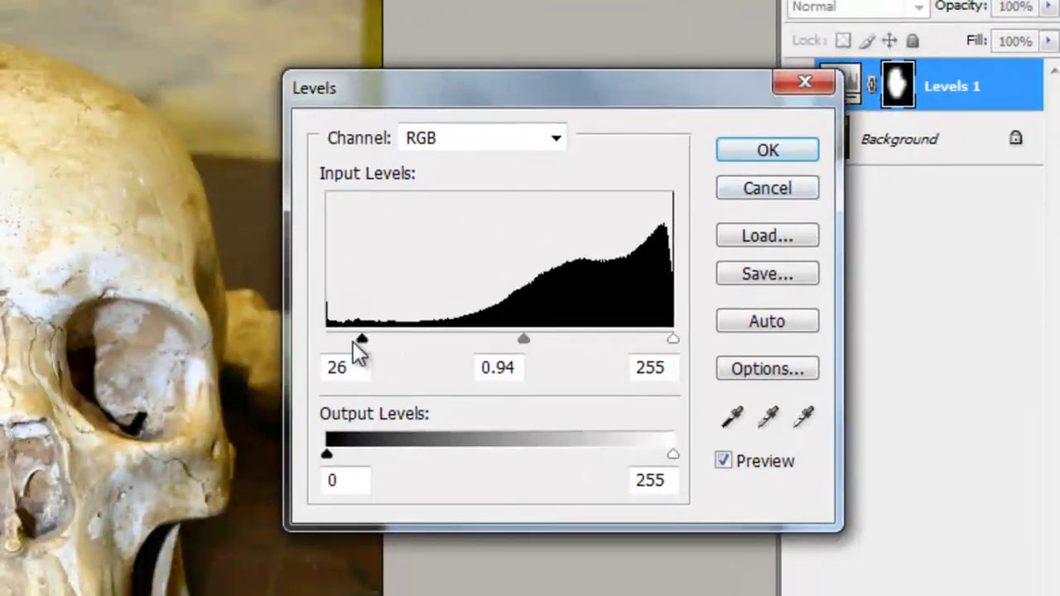
{"action": "left_click_drag", "start_coordinate": [378, 341], "coordinate": [521, 339]}
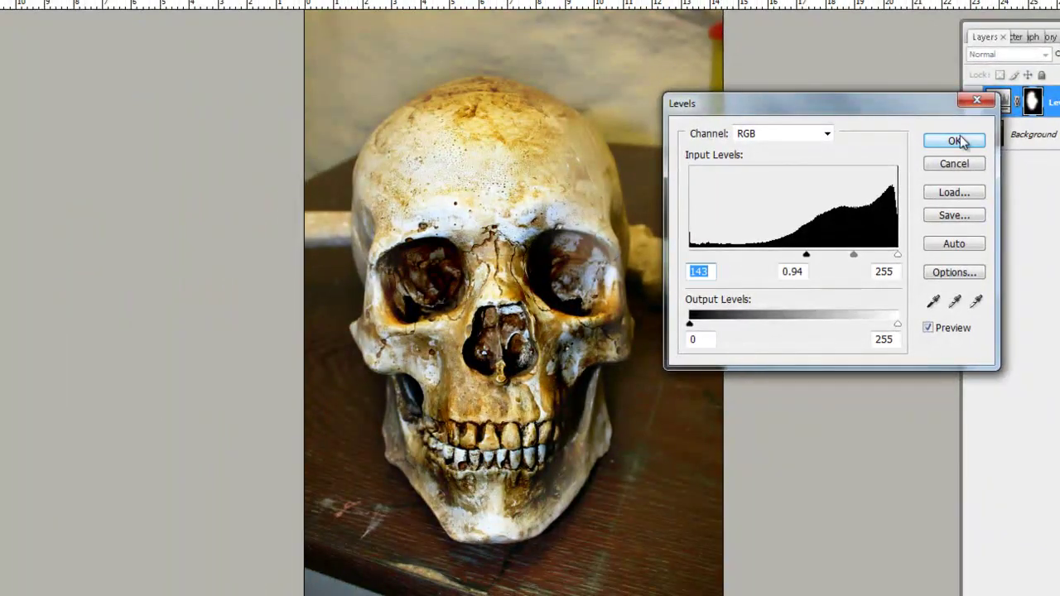
{"action": "left_click", "coordinate": [953, 141]}
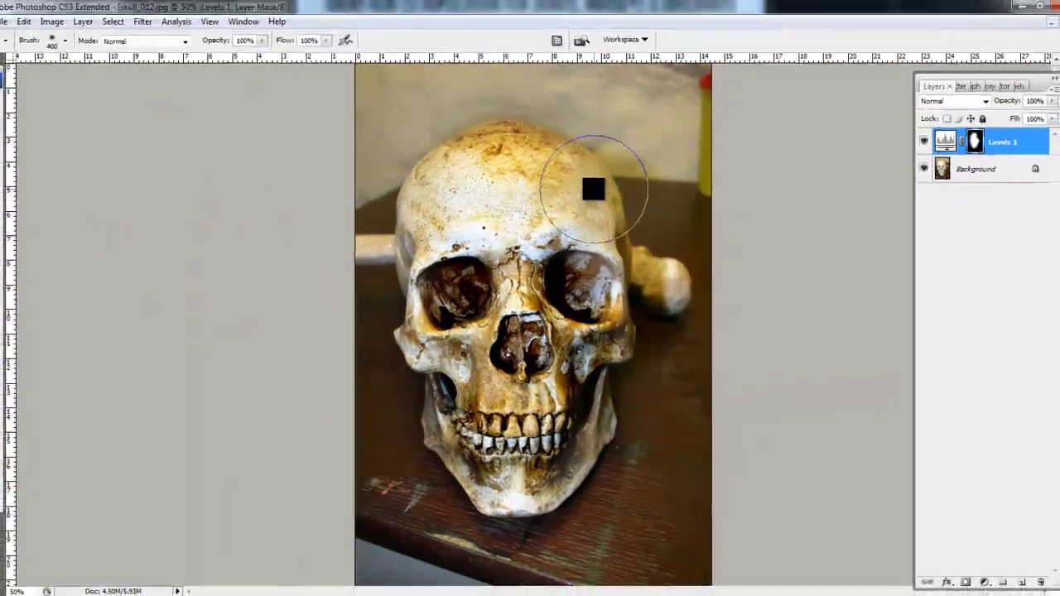
{"action": "key", "text": "bracketleft"}
{"action": "key", "text": "bracketleft"}
{"action": "key", "text": "bracketleft"}
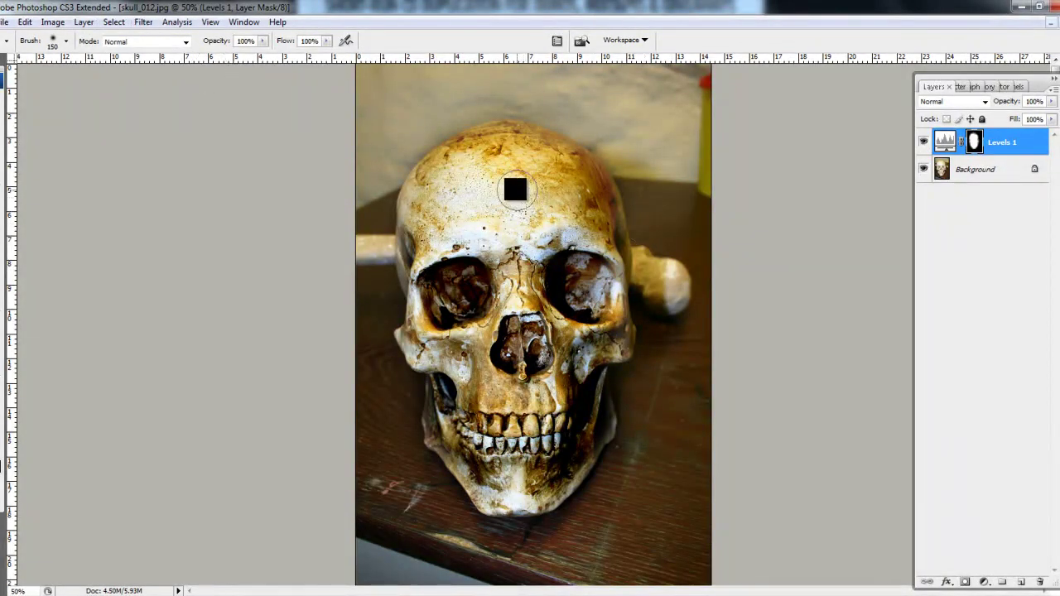
{"action": "left_click", "coordinate": [52, 21]}
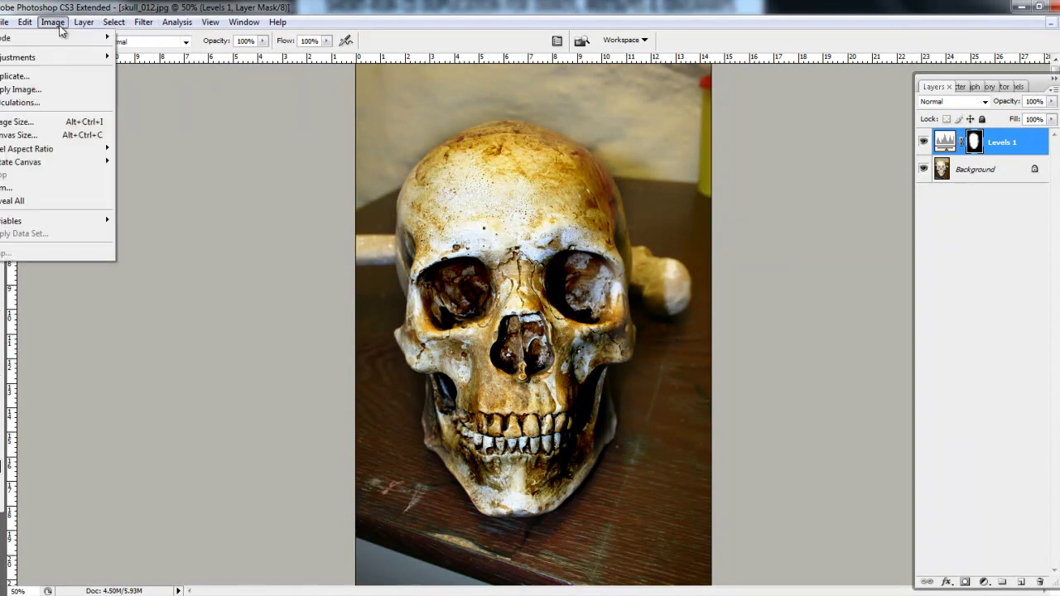
{"action": "mouse_move", "coordinate": [73, 57]}
{"action": "left_click", "coordinate": [126, 57]}
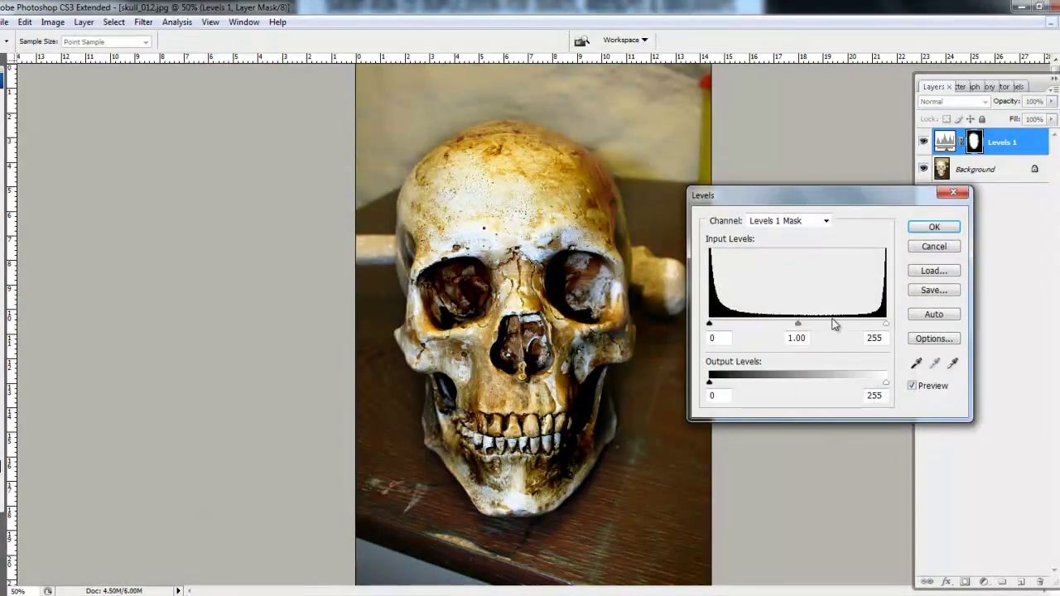
{"action": "left_click_drag", "start_coordinate": [799, 327], "coordinate": [829, 325]}
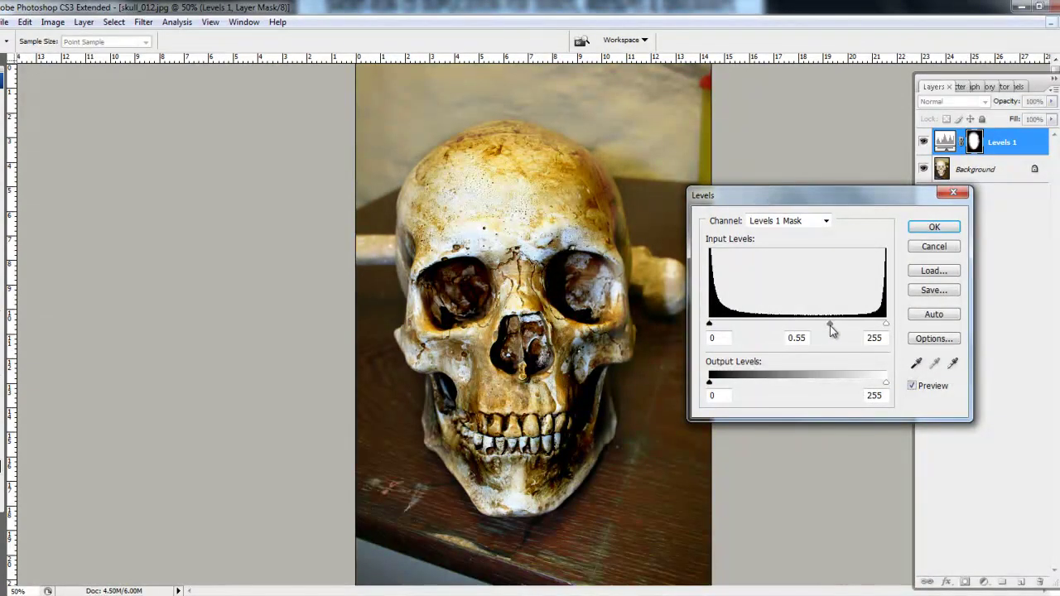
{"action": "left_click", "coordinate": [933, 250]}
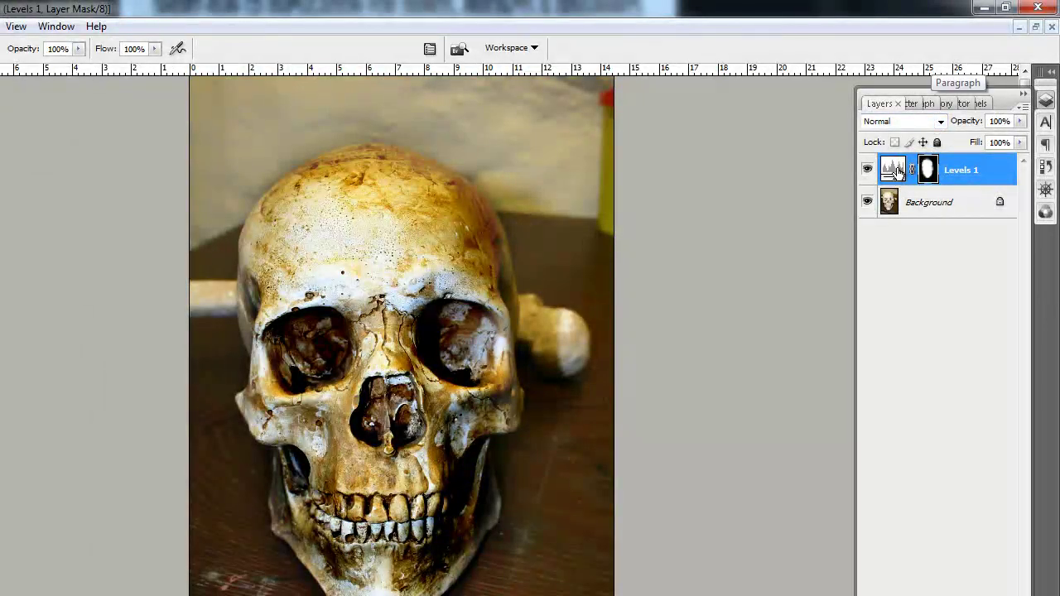
Reopen Levels 1 and lower the black input to 69, keeping midtone at 0.94
{"action": "double_click", "coordinate": [896, 169]}
{"action": "left_click_drag", "start_coordinate": [721, 176], "coordinate": [783, 164]}
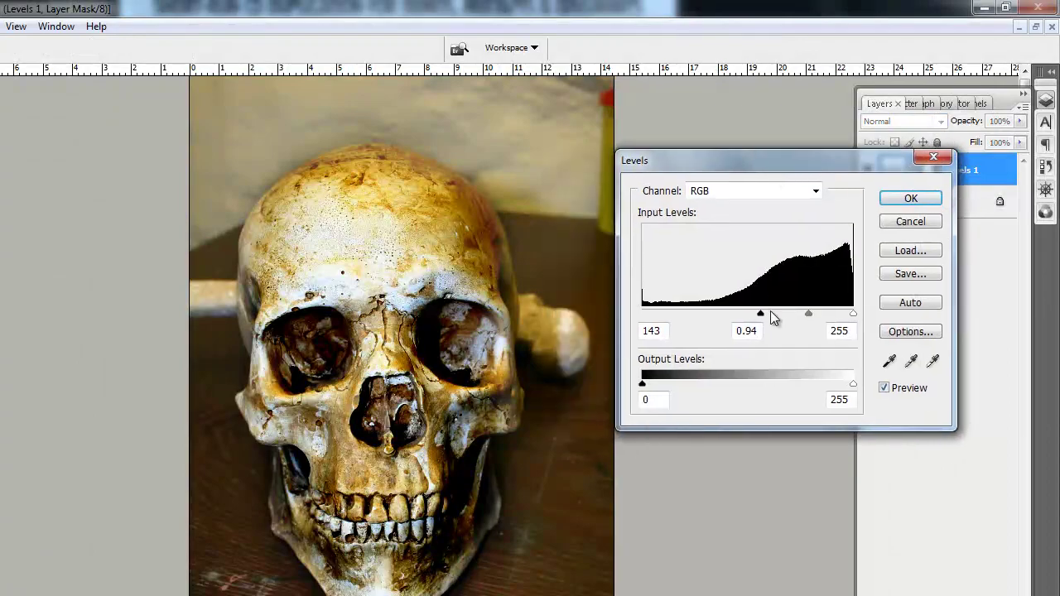
{"action": "left_click_drag", "start_coordinate": [759, 315], "coordinate": [711, 318]}
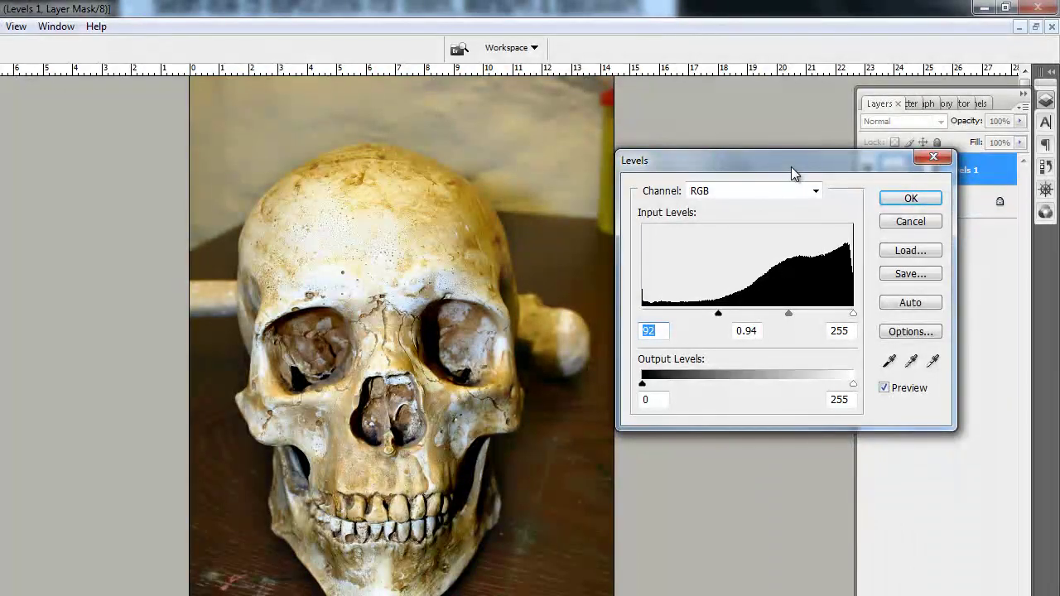
{"action": "left_click_drag", "start_coordinate": [791, 167], "coordinate": [751, 148]}
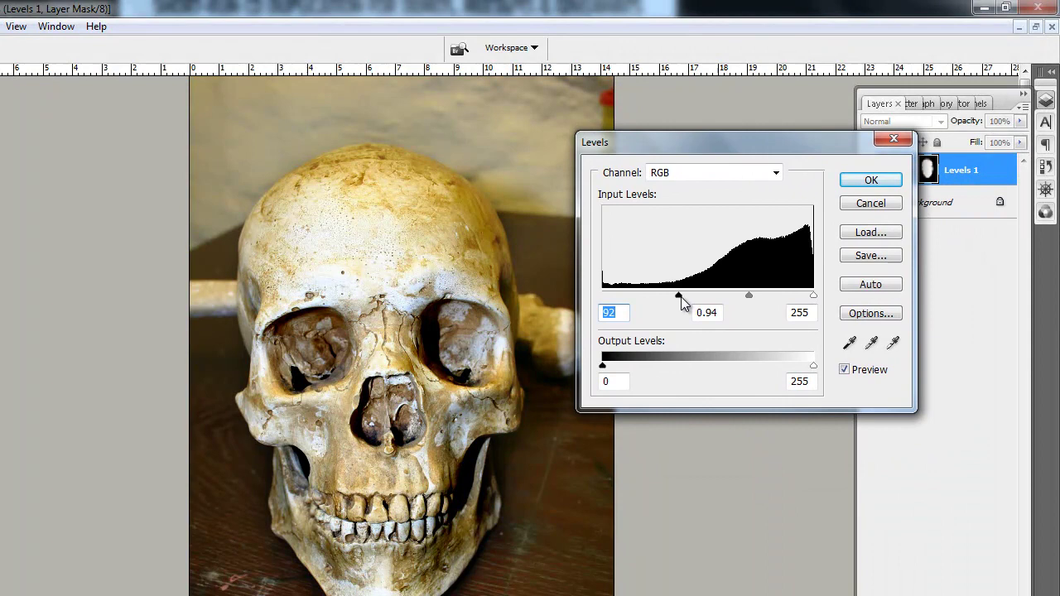
{"action": "mouse_move", "coordinate": [681, 296]}
{"action": "left_mouse_down"}
{"action": "mouse_move", "coordinate": [600, 298]}
{"action": "mouse_move", "coordinate": [662, 297]}
{"action": "left_mouse_up"}
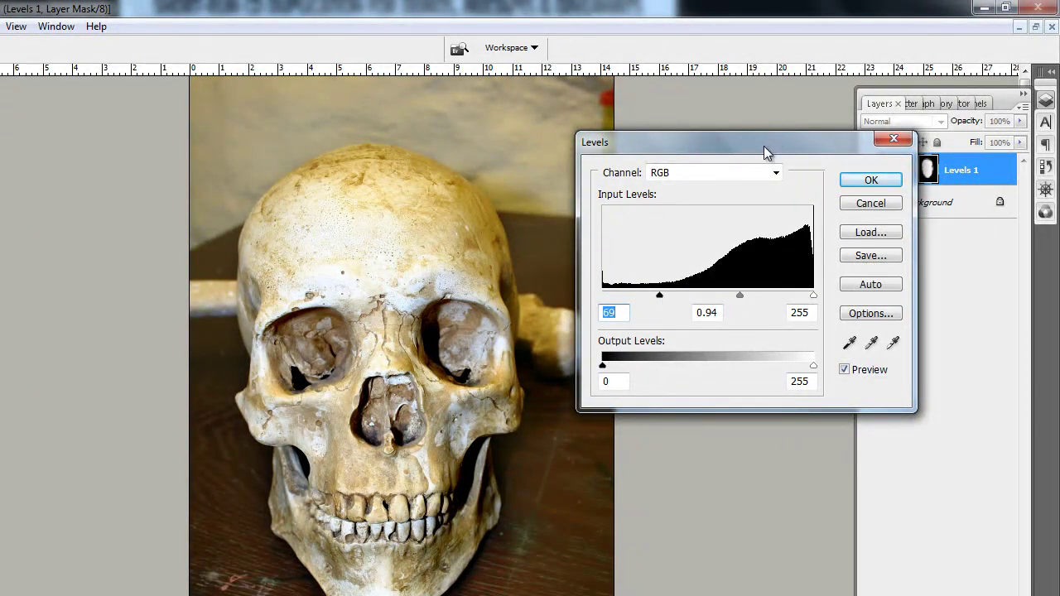
{"action": "left_click_drag", "start_coordinate": [757, 143], "coordinate": [735, 126]}
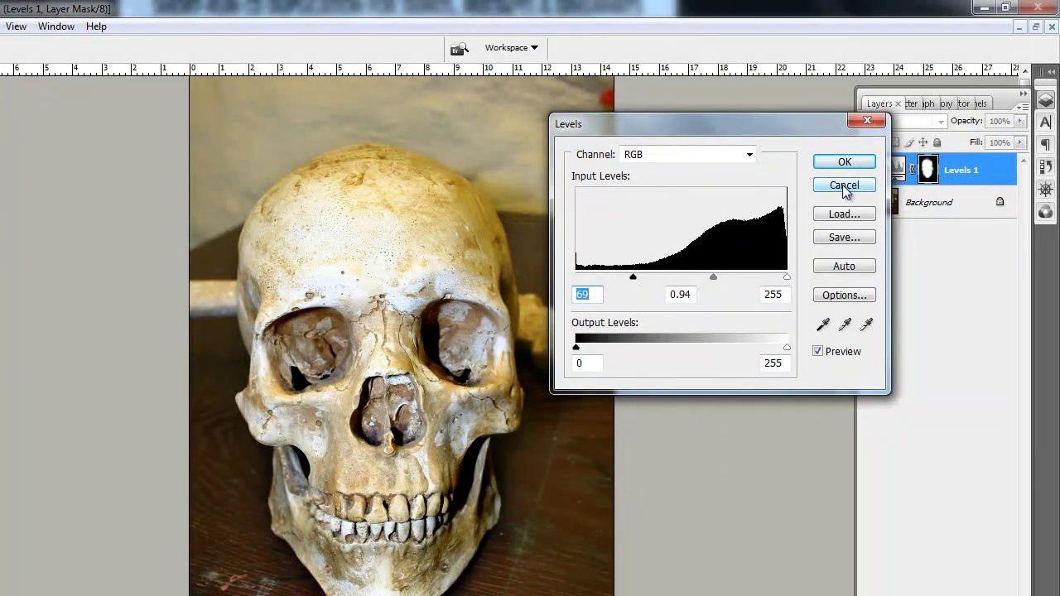
{"action": "mouse_move", "coordinate": [788, 123]}
{"action": "left_mouse_down"}
{"action": "mouse_move", "coordinate": [762, 107]}
{"action": "mouse_move", "coordinate": [779, 110]}
{"action": "left_mouse_up"}
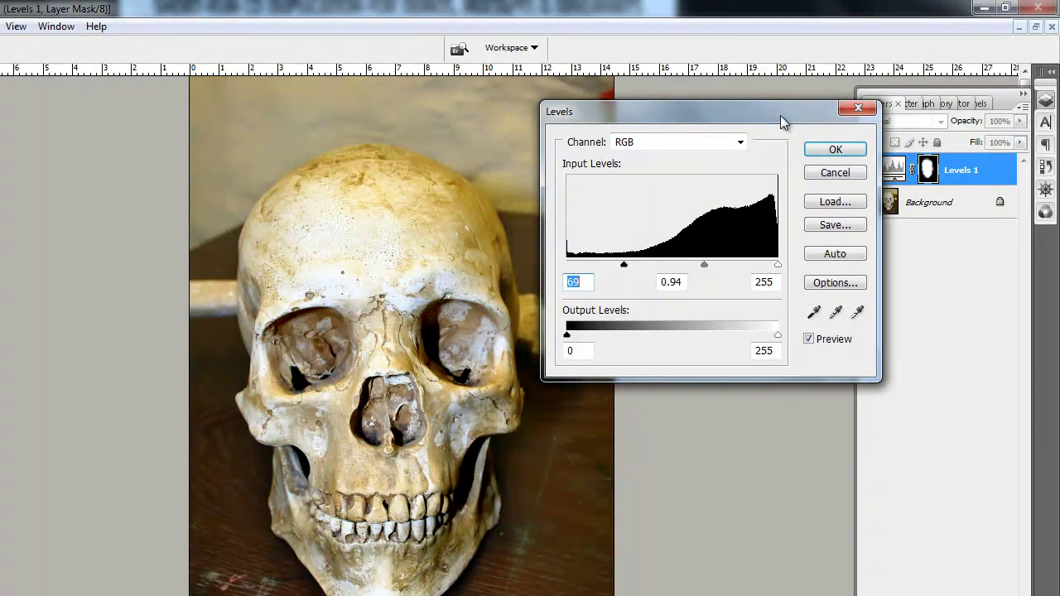
{"action": "left_click_drag", "start_coordinate": [780, 115], "coordinate": [776, 104]}
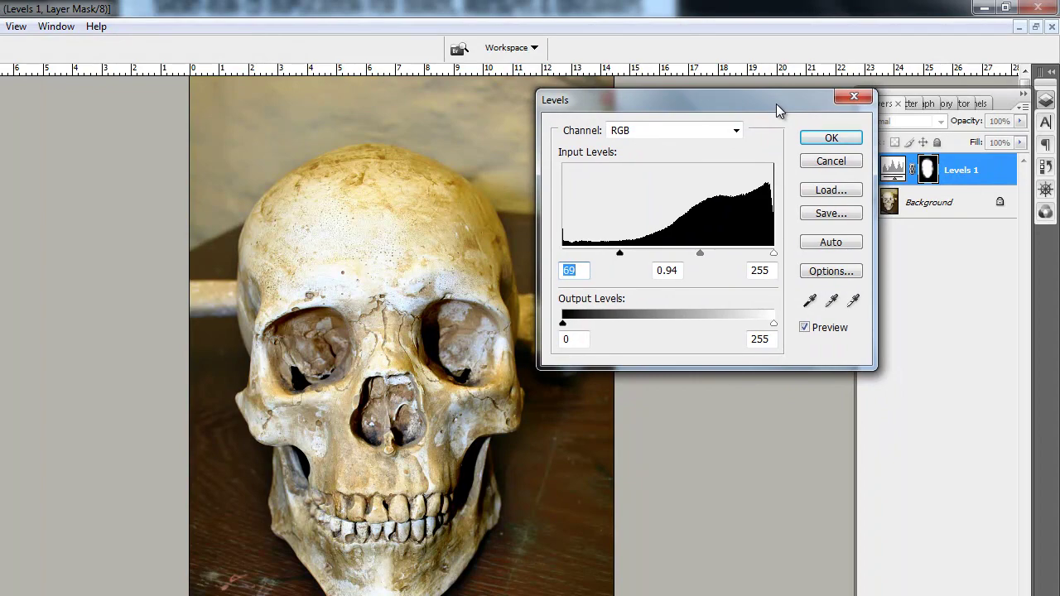